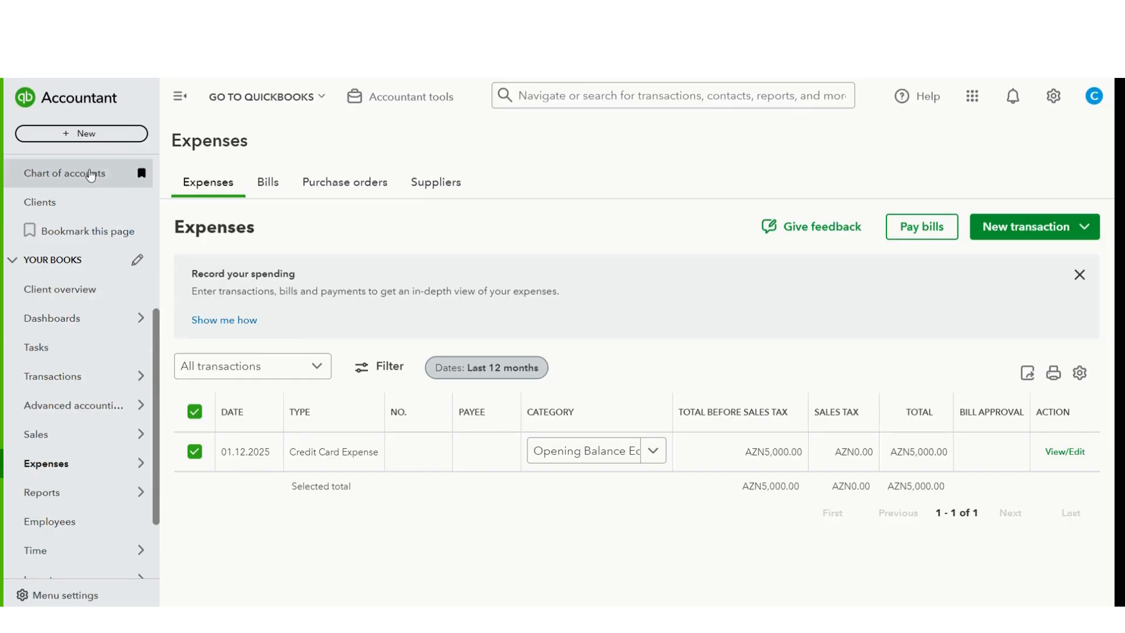
Open the expenses area of the Accountant company and go to its supplier list
mouse_move(53, 477)
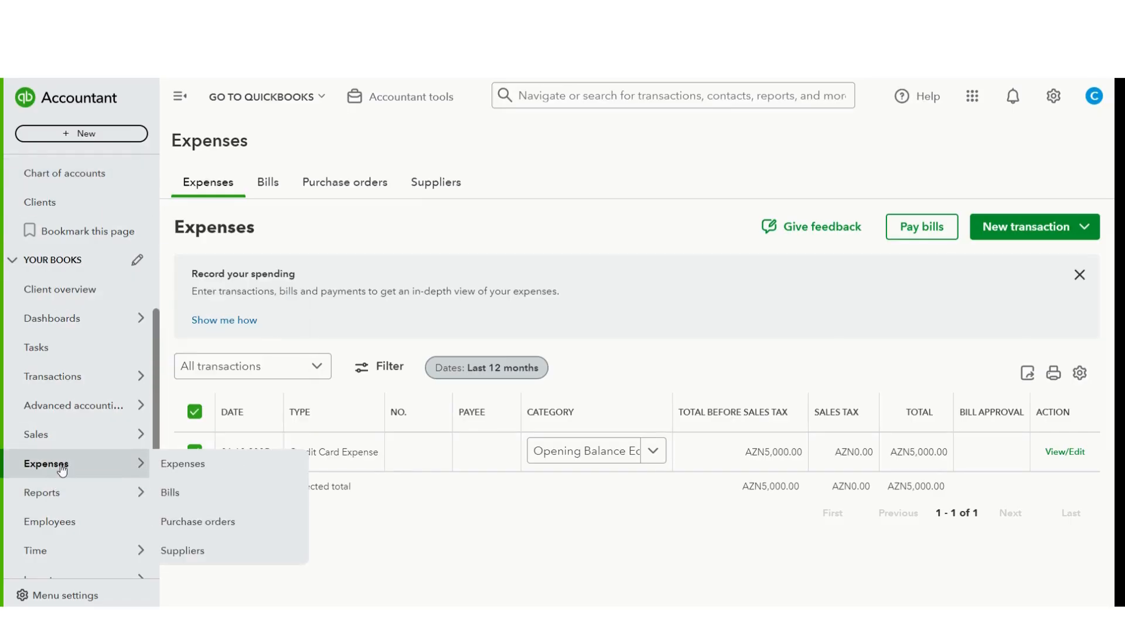
click(61, 469)
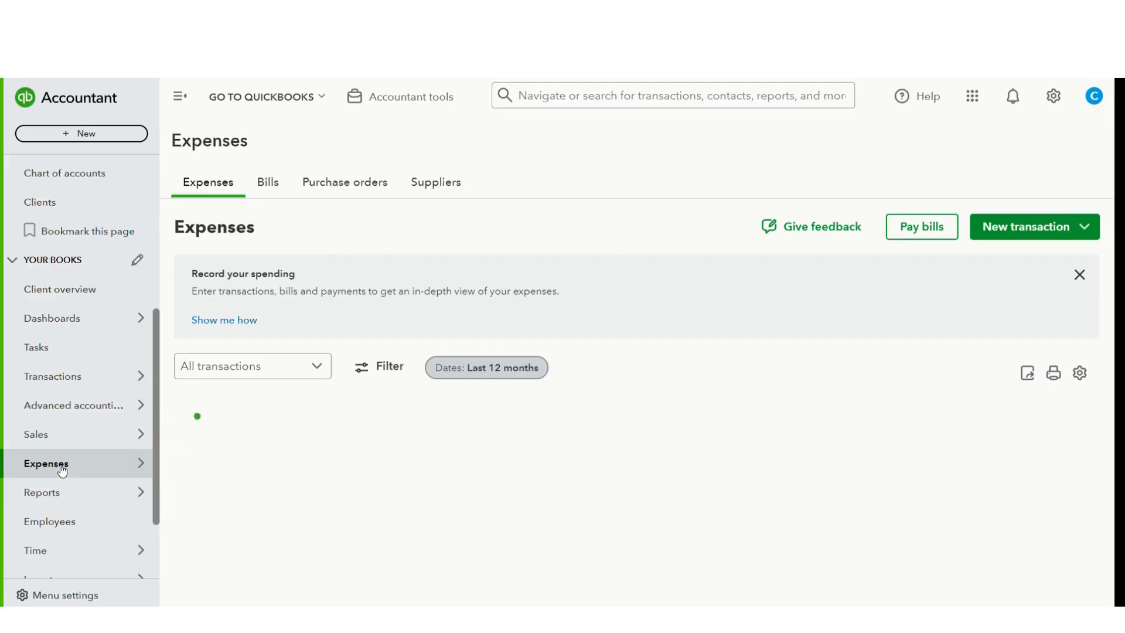
click(451, 191)
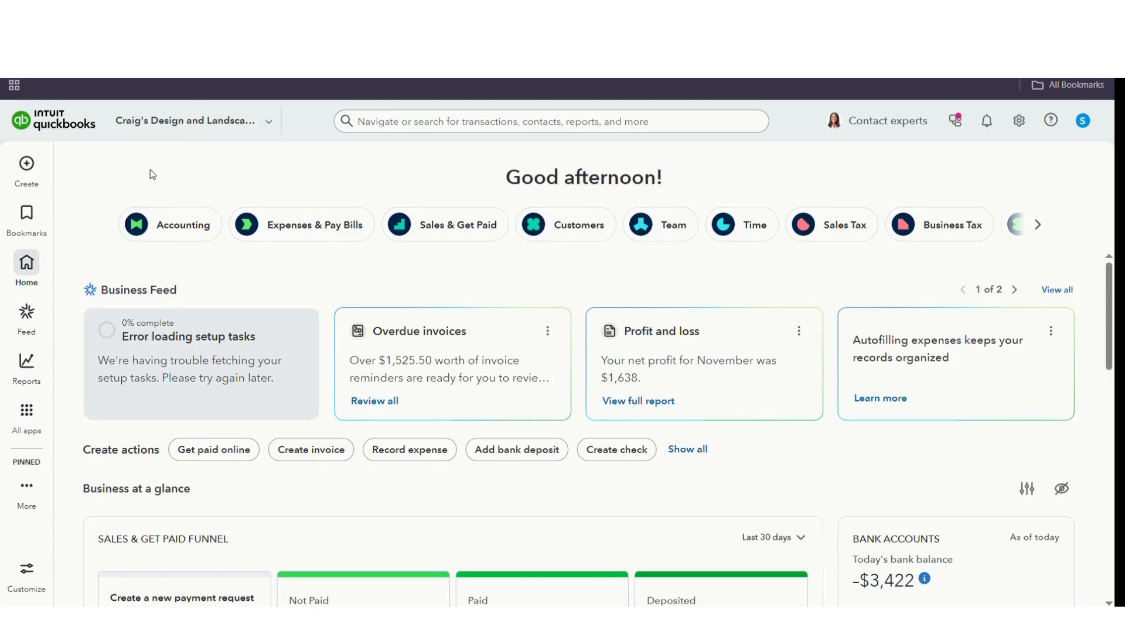
Open the vendor list under Expenses & Bills and examine the overdue vendors' contact, pending bill, balance and action columns
click(315, 223)
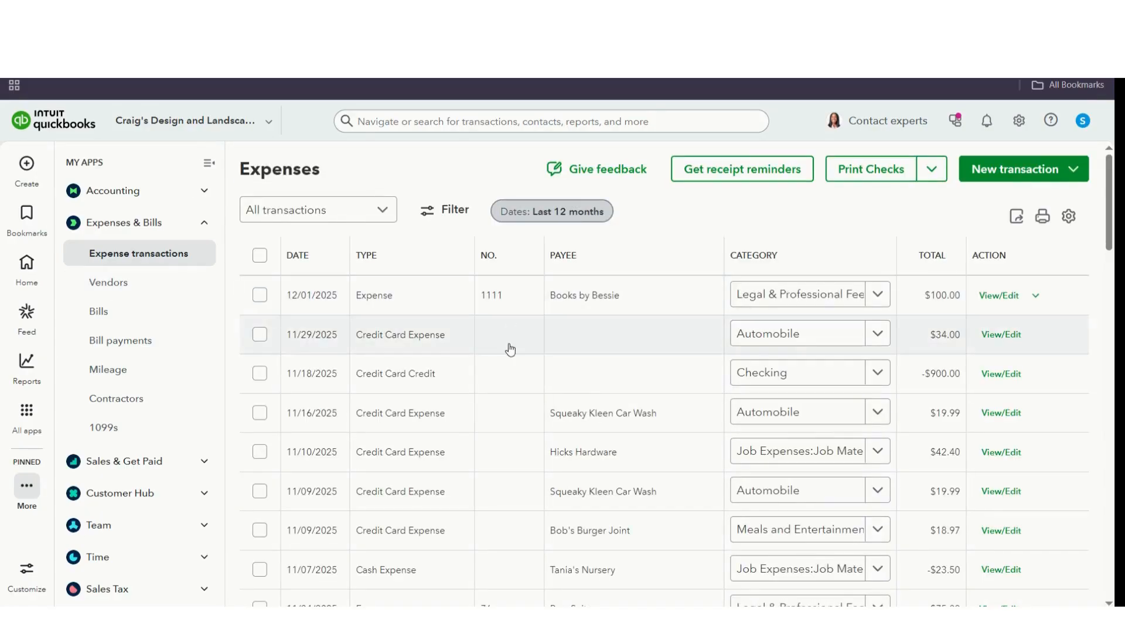
click(109, 282)
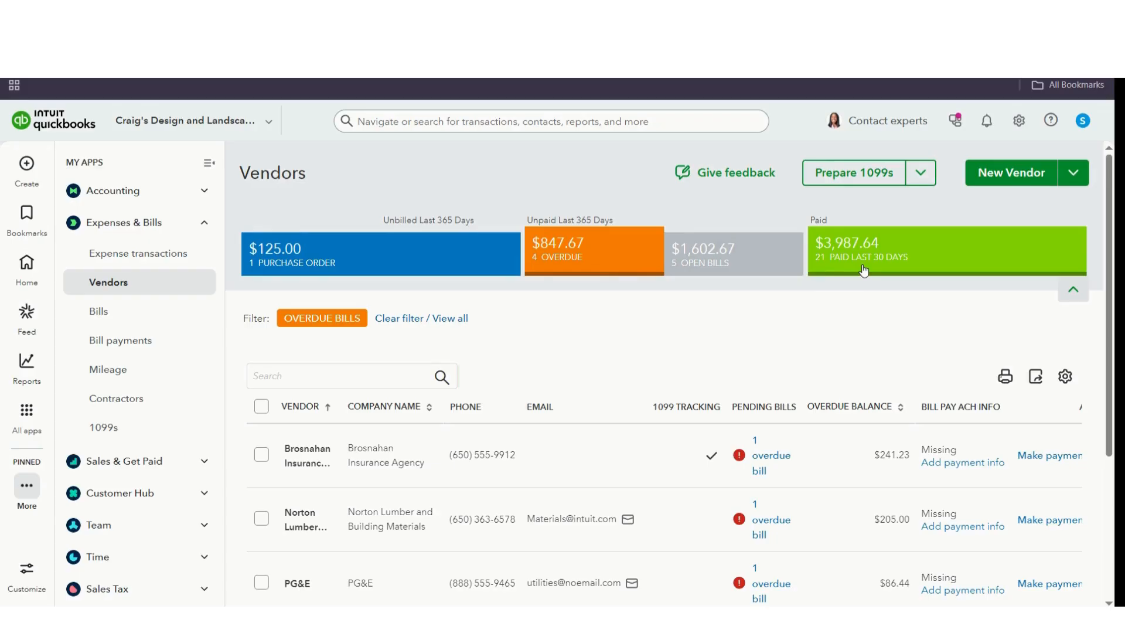
scroll(863, 269, down, 3)
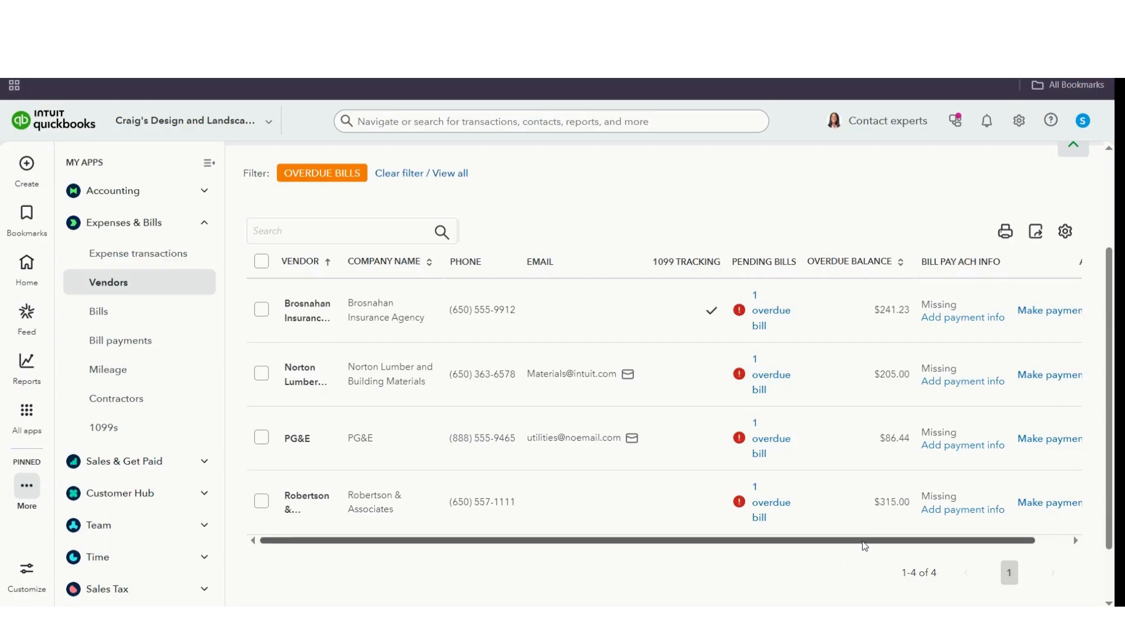
drag(864, 542, 994, 529)
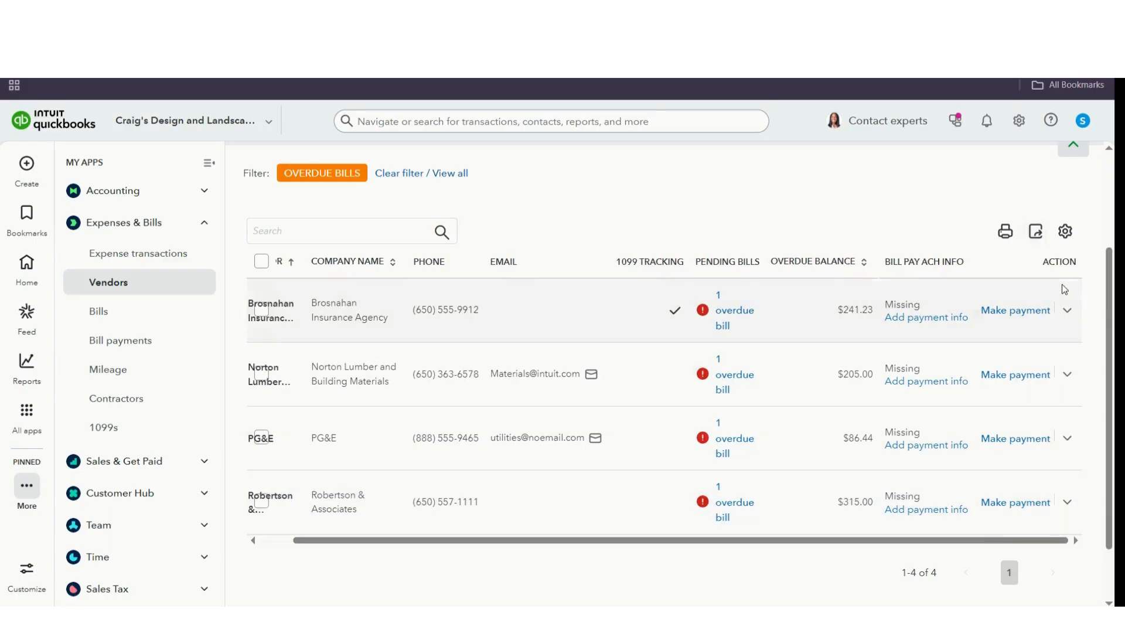
scroll(825, 358, up, 3)
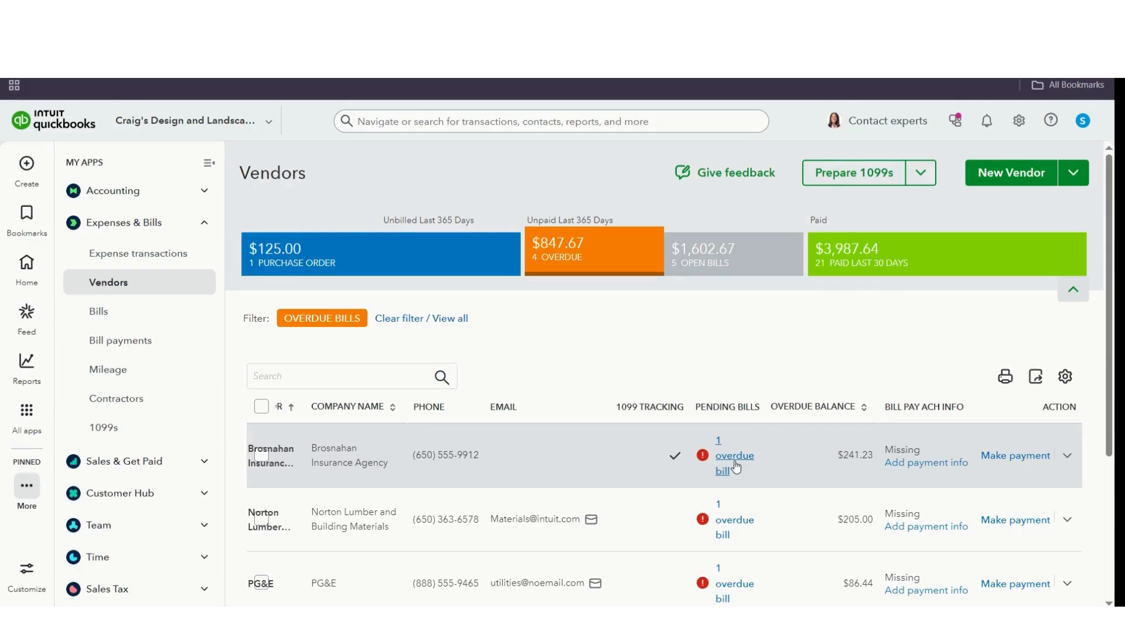
scroll(557, 454, down, 3)
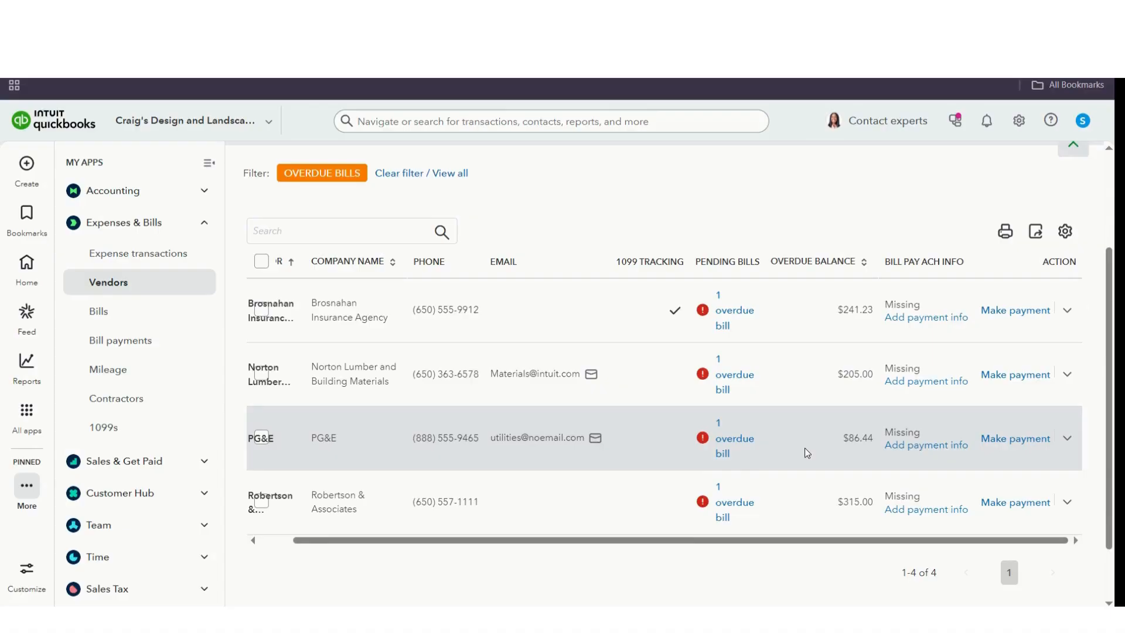
scroll(804, 452, up, 3)
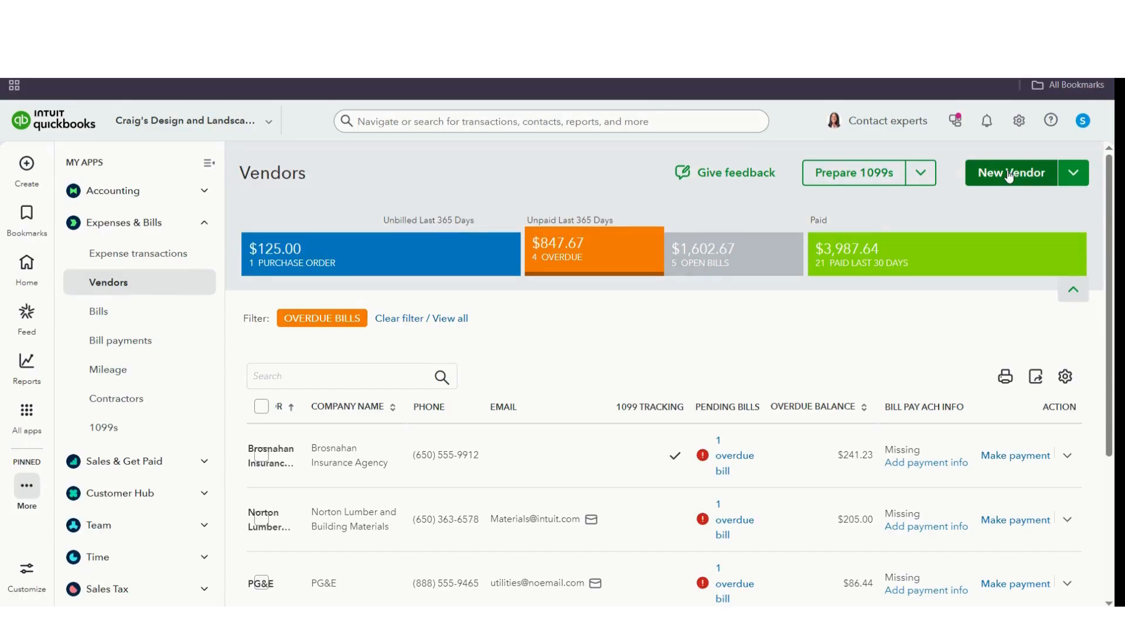
click(24, 171)
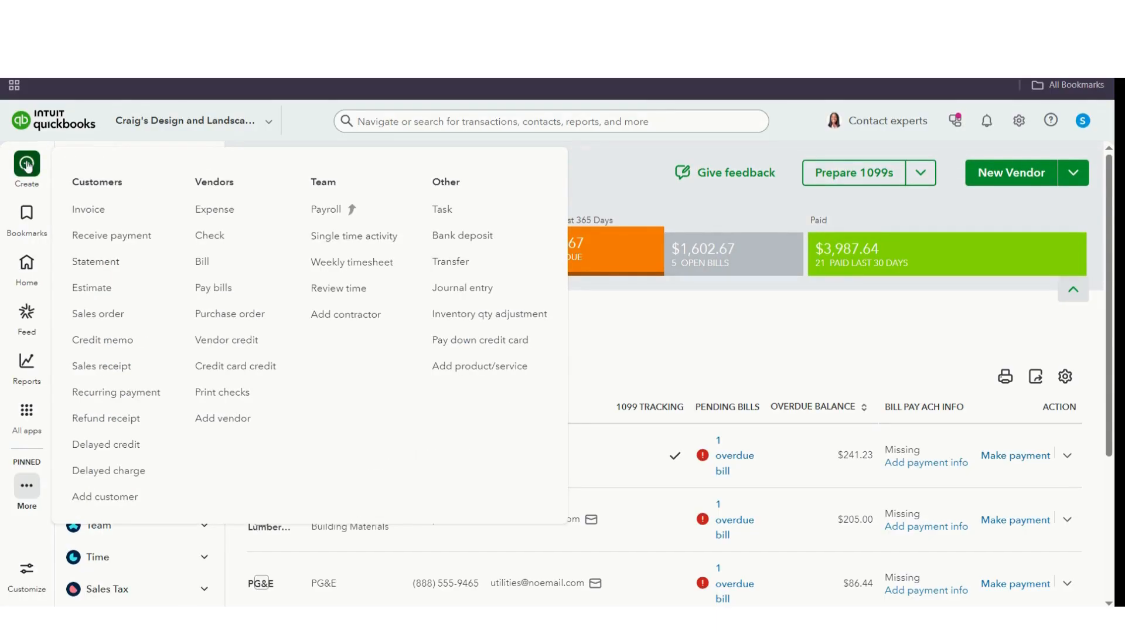
click(27, 169)
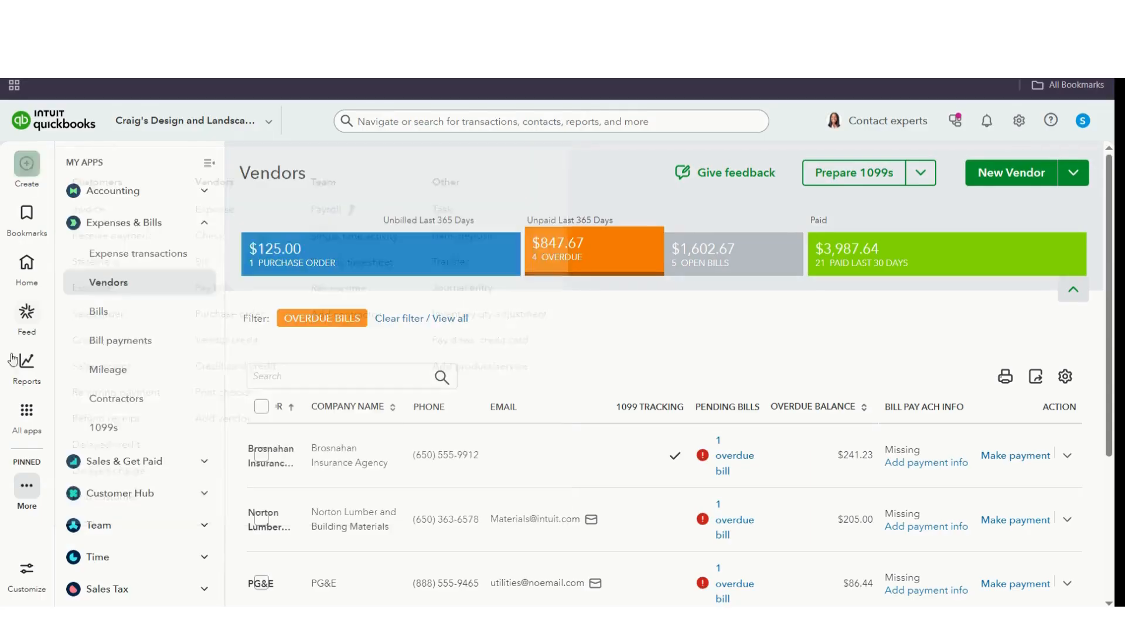
click(31, 165)
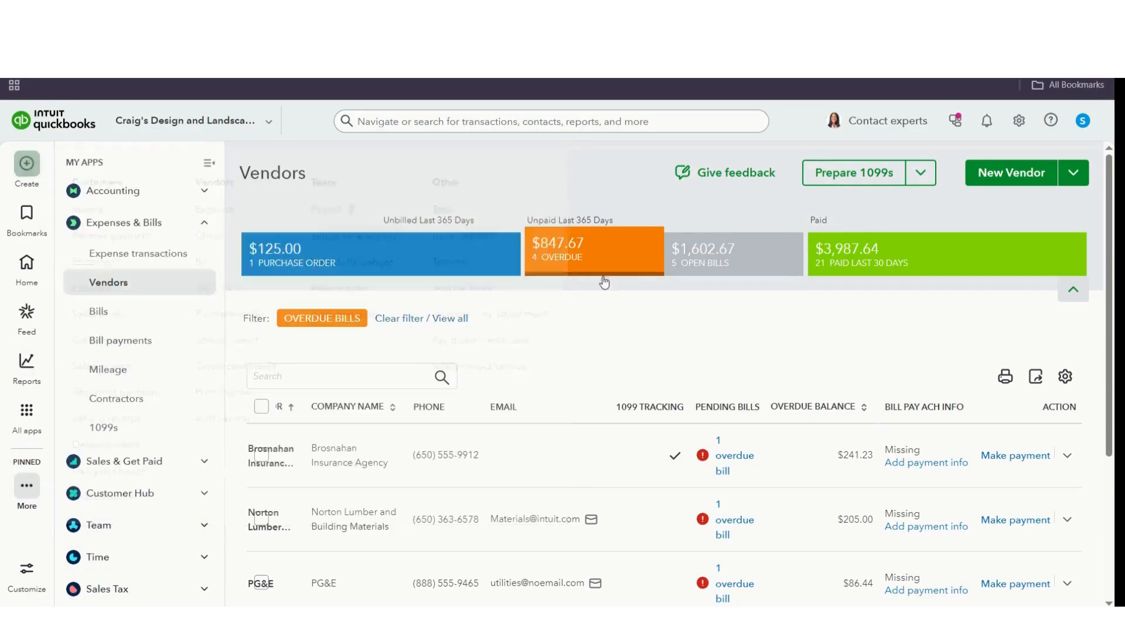
Start a new vendor record and examine its name and contact fields
click(1012, 173)
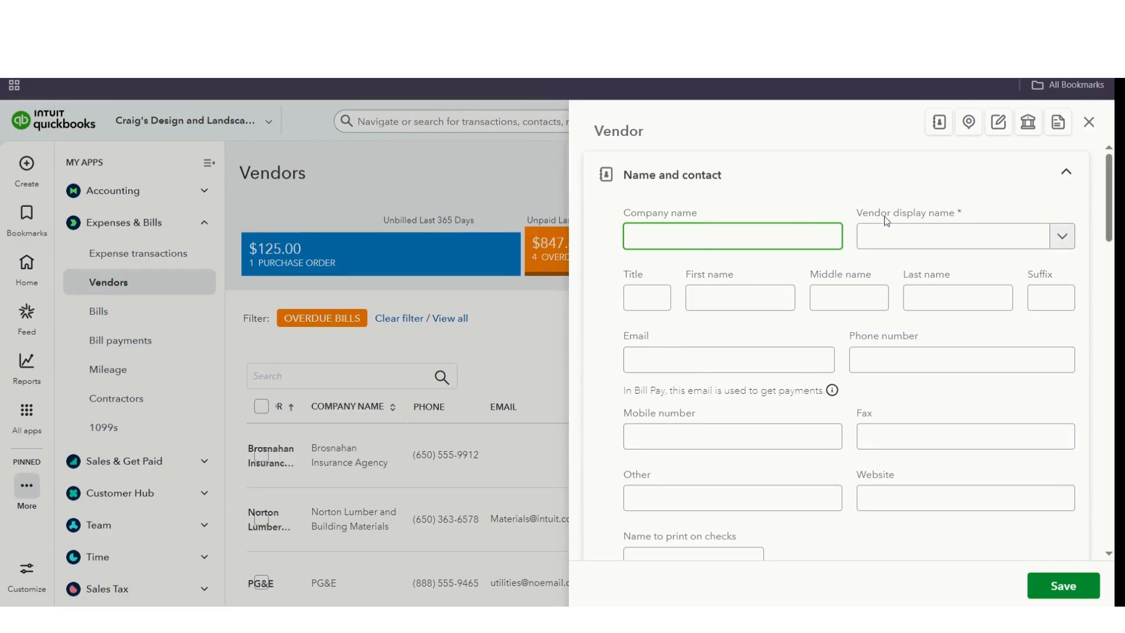
click(965, 213)
scroll(645, 229, down, 1)
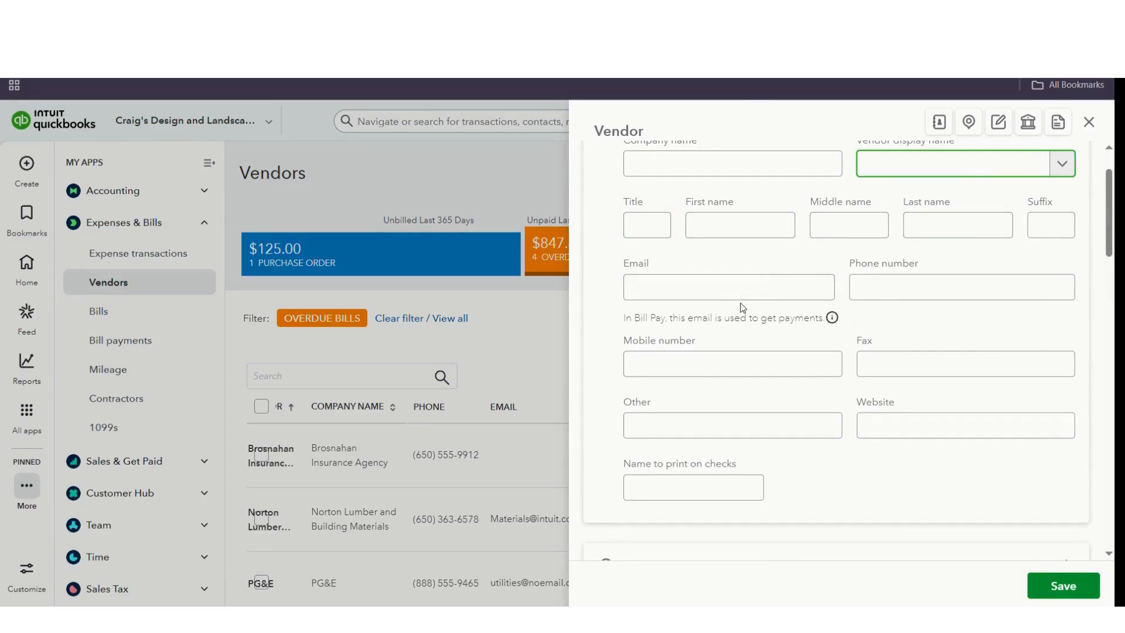
scroll(883, 272, down, 1)
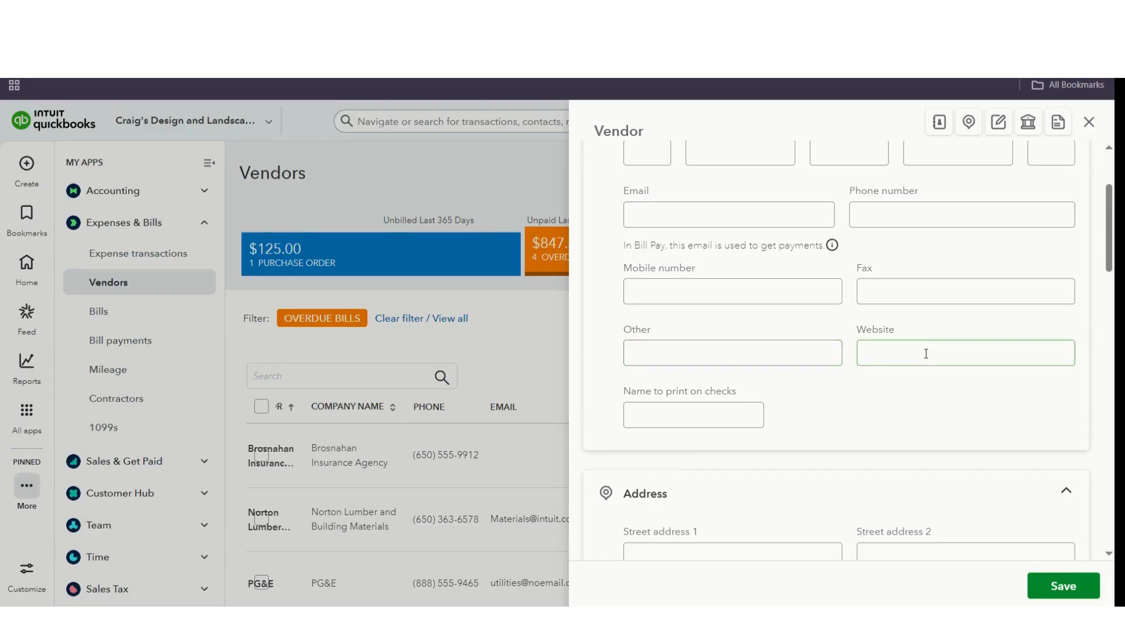
Examine the address, notes and attachments sections of the new vendor form
scroll(925, 353, down, 3)
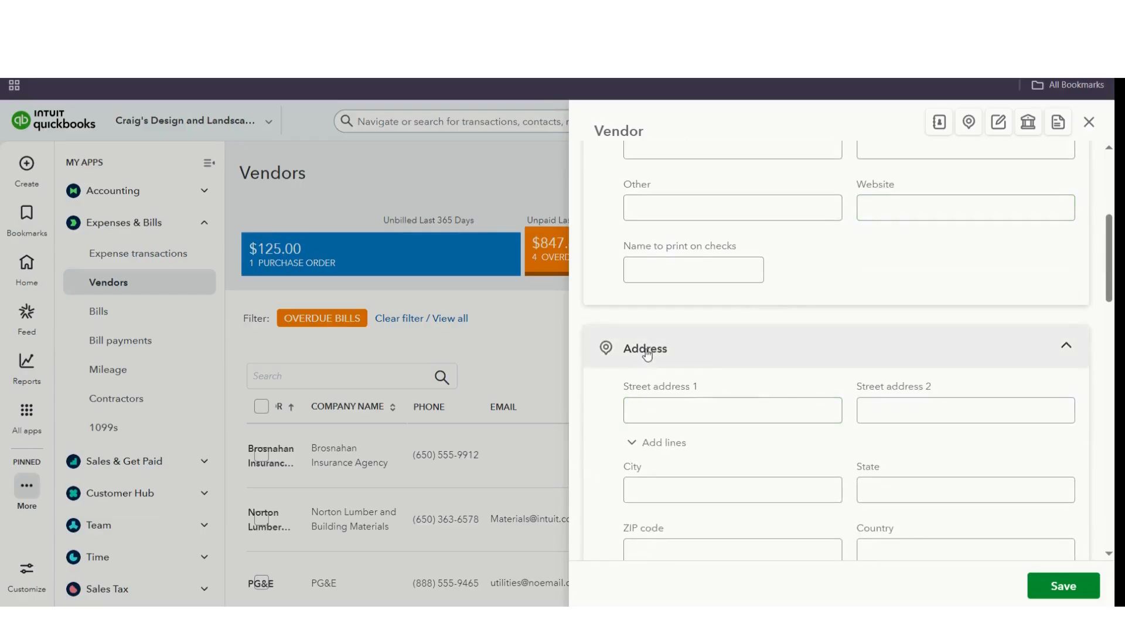
scroll(770, 393, down, 2)
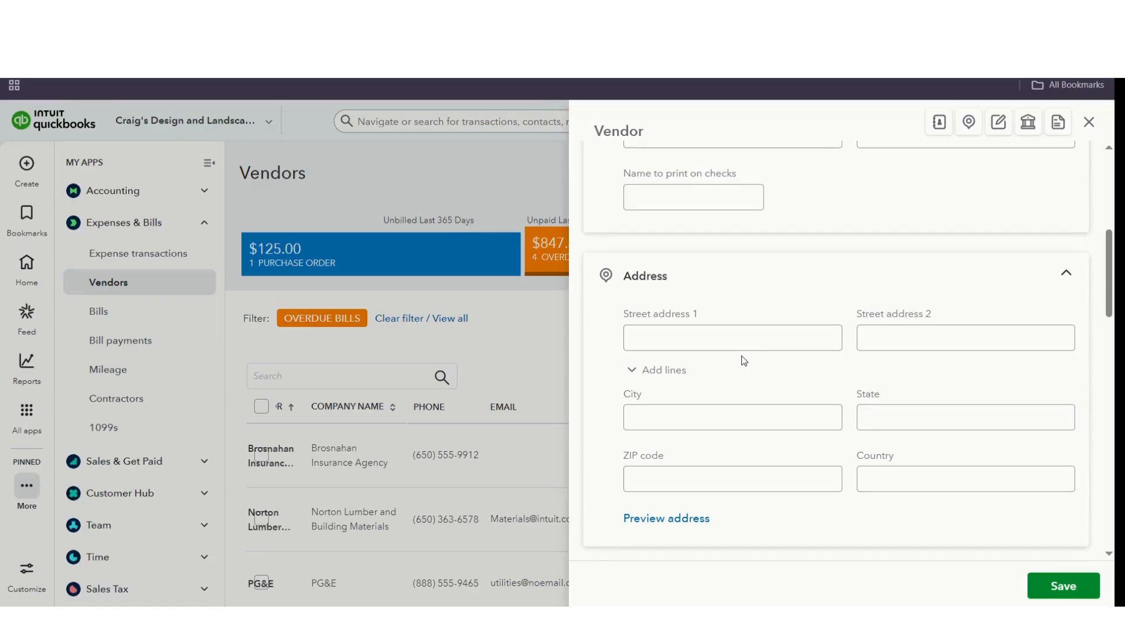
scroll(744, 359, down, 3)
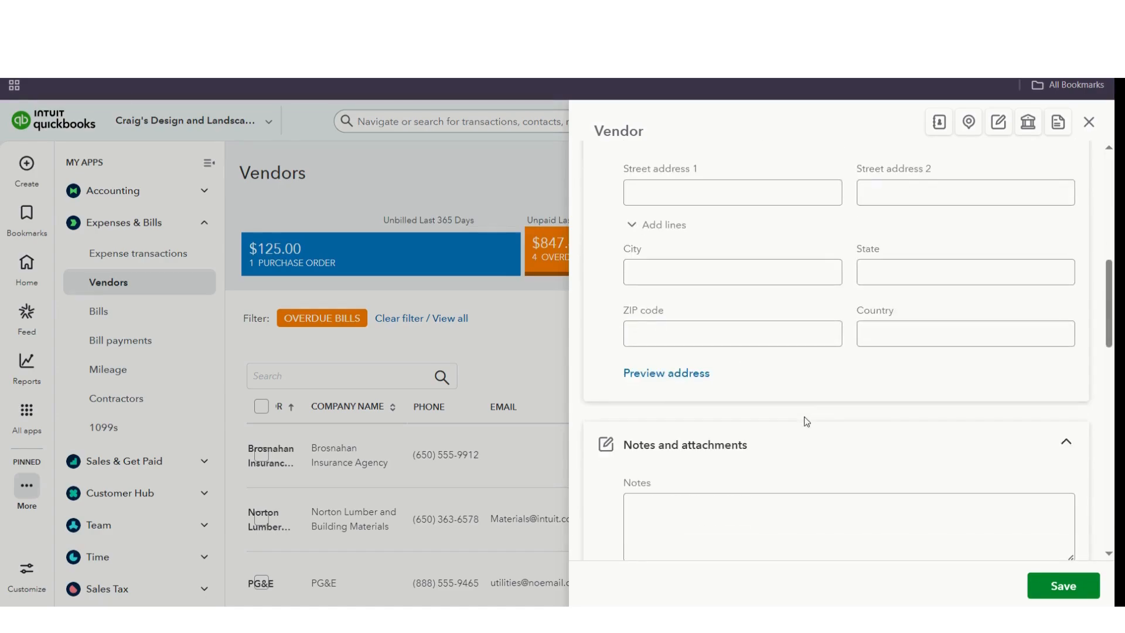
scroll(806, 421, down, 2)
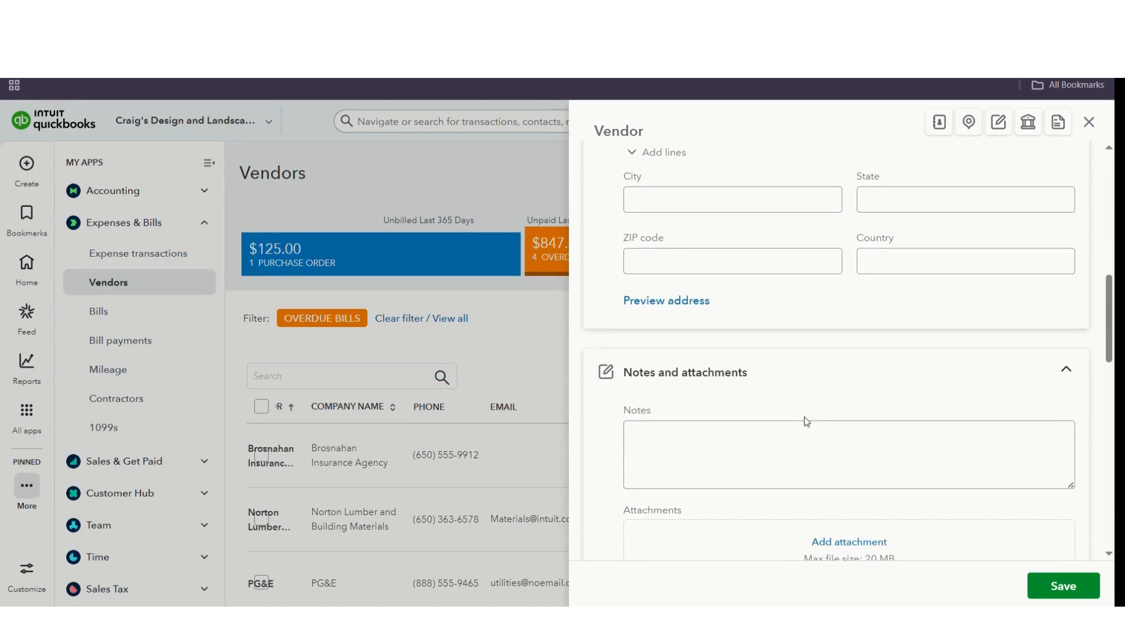
scroll(806, 421, down, 1)
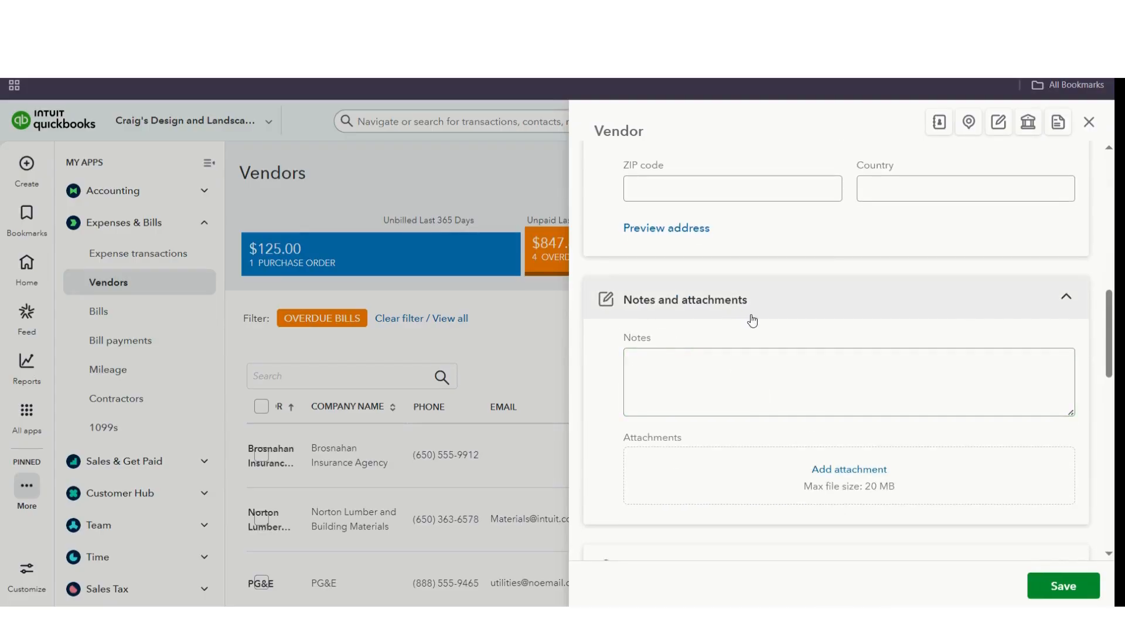
click(744, 389)
scroll(700, 375, down, 1)
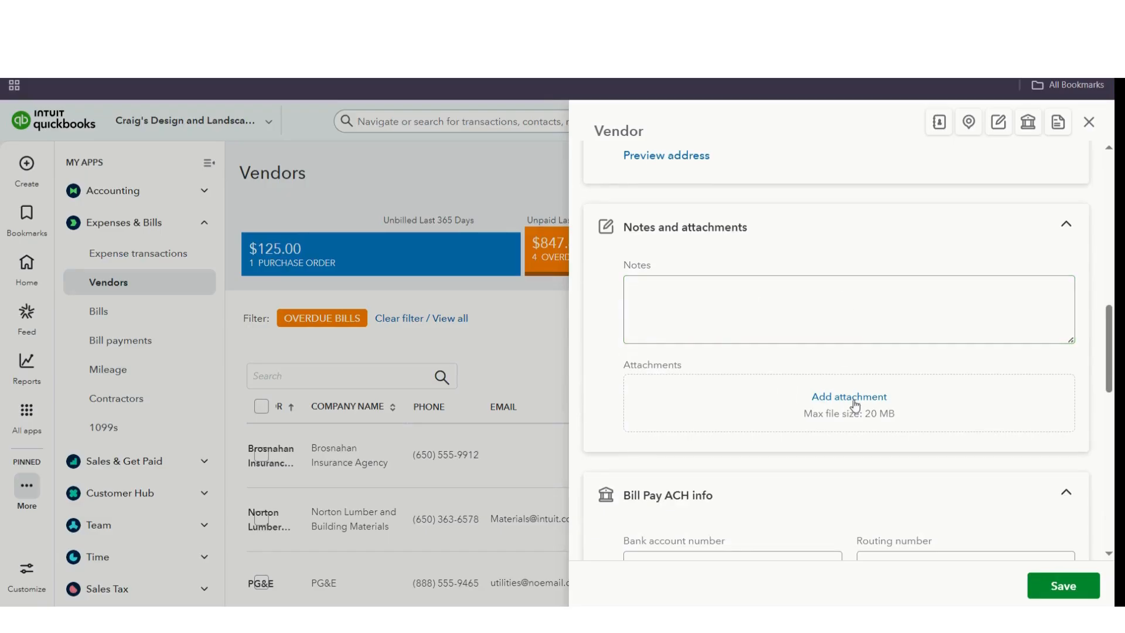
Examine the Bill Pay ACH info and the tax, billing rate, payment and accounting fields of the new vendor form
scroll(847, 404, down, 2)
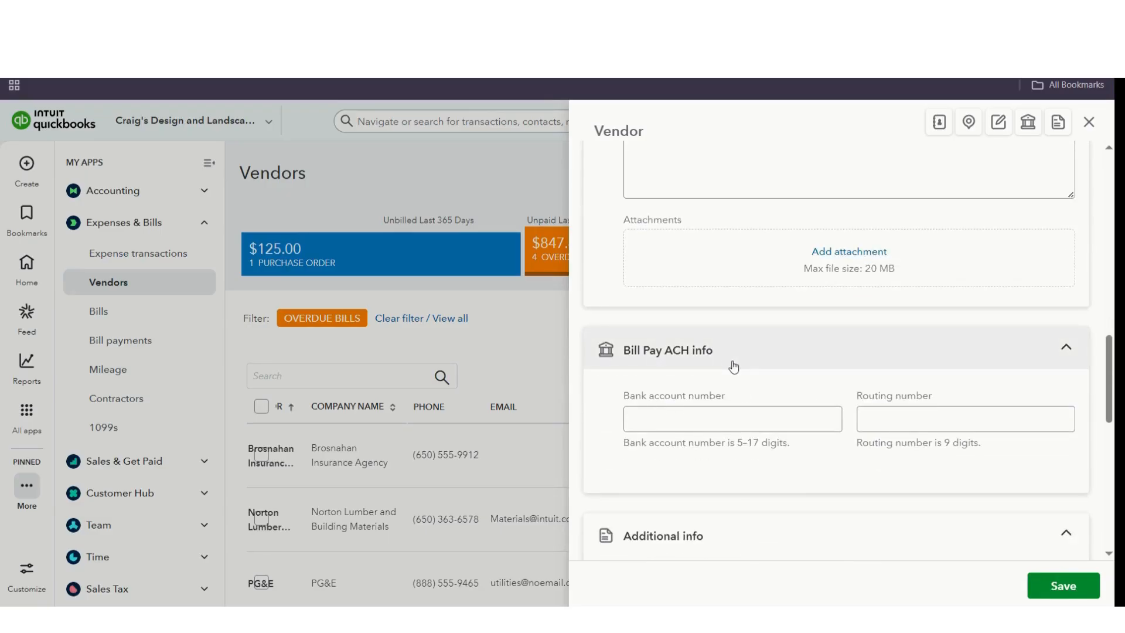
scroll(734, 367, down, 1)
click(785, 351)
scroll(938, 351, down, 2)
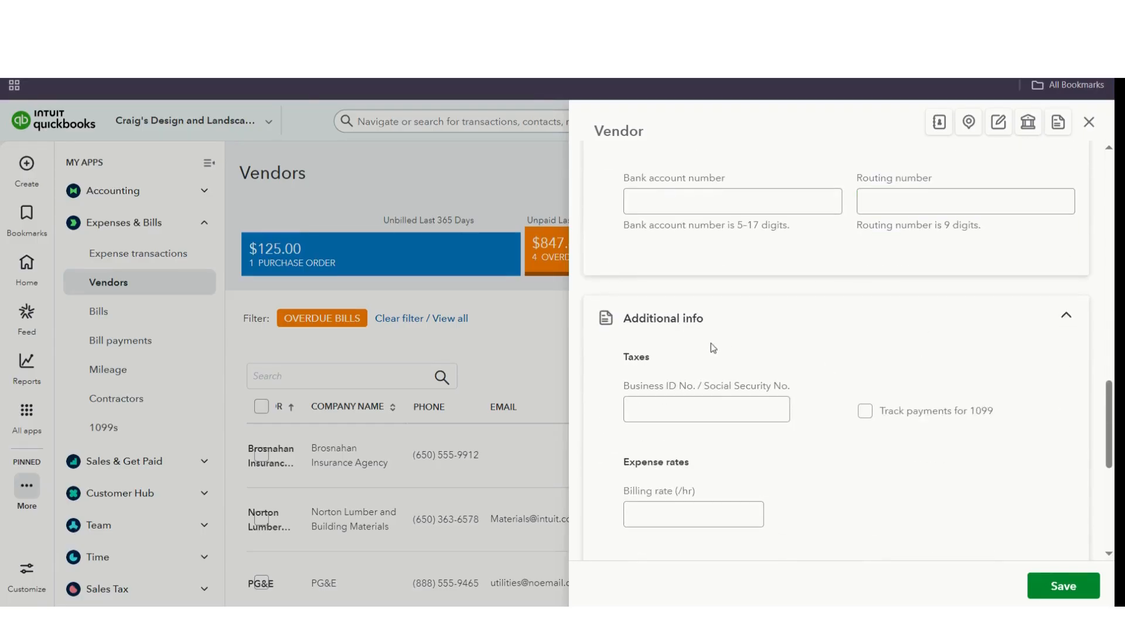
scroll(711, 347, down, 1)
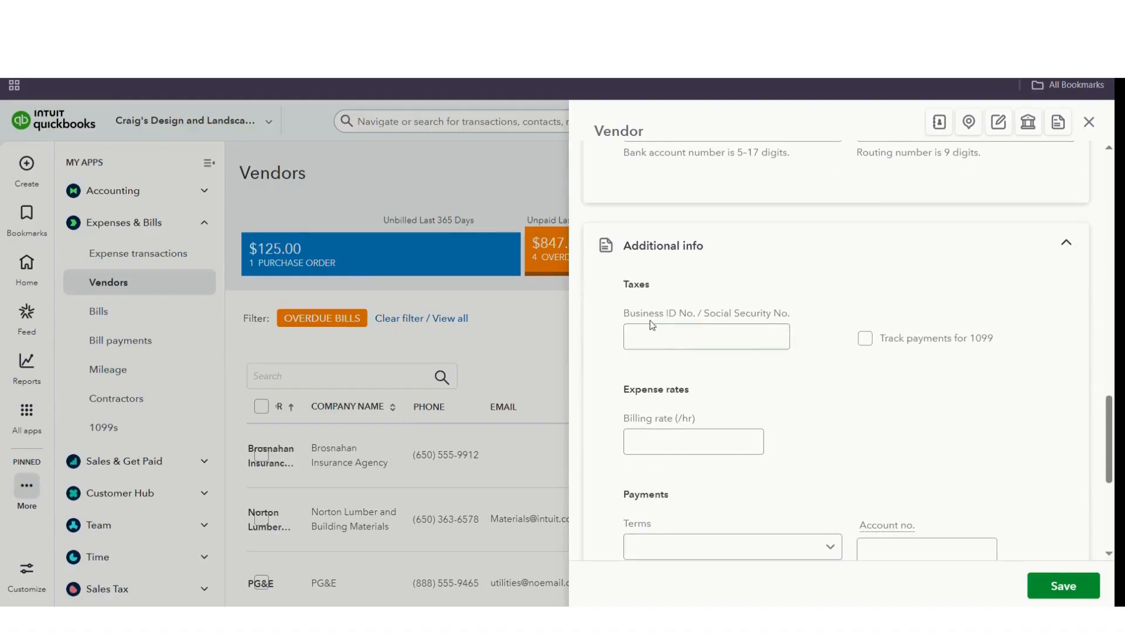
scroll(686, 305, down, 1)
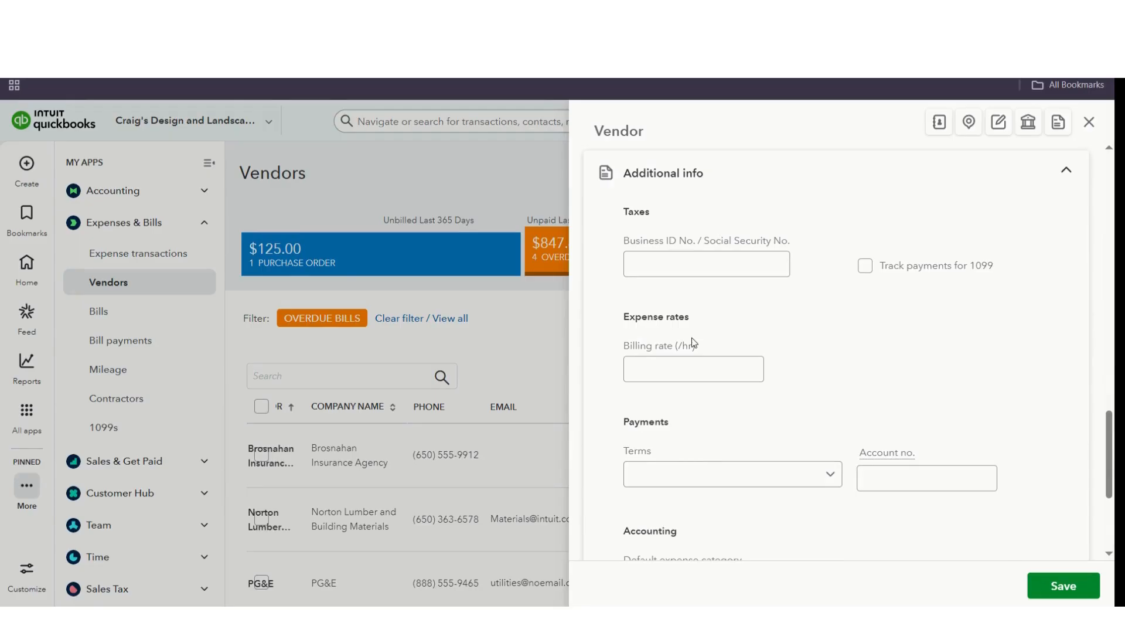
click(718, 369)
scroll(764, 425, down, 3)
scroll(937, 387, down, 2)
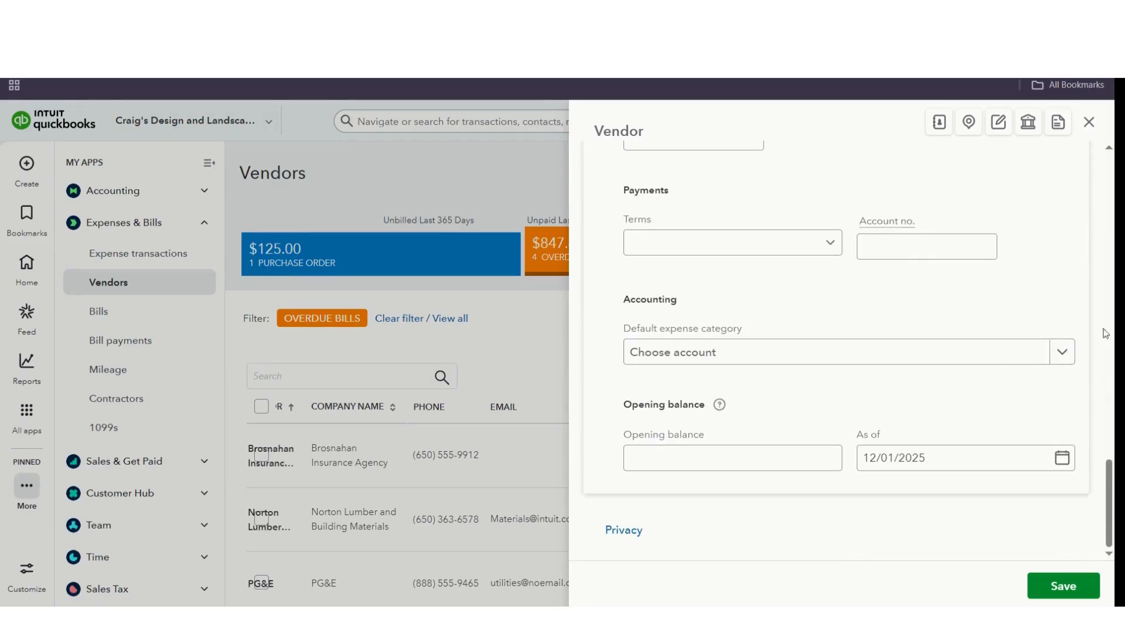
Look through the default expense category accounts and the opening balance field, then close the vendor form without saving
click(1063, 355)
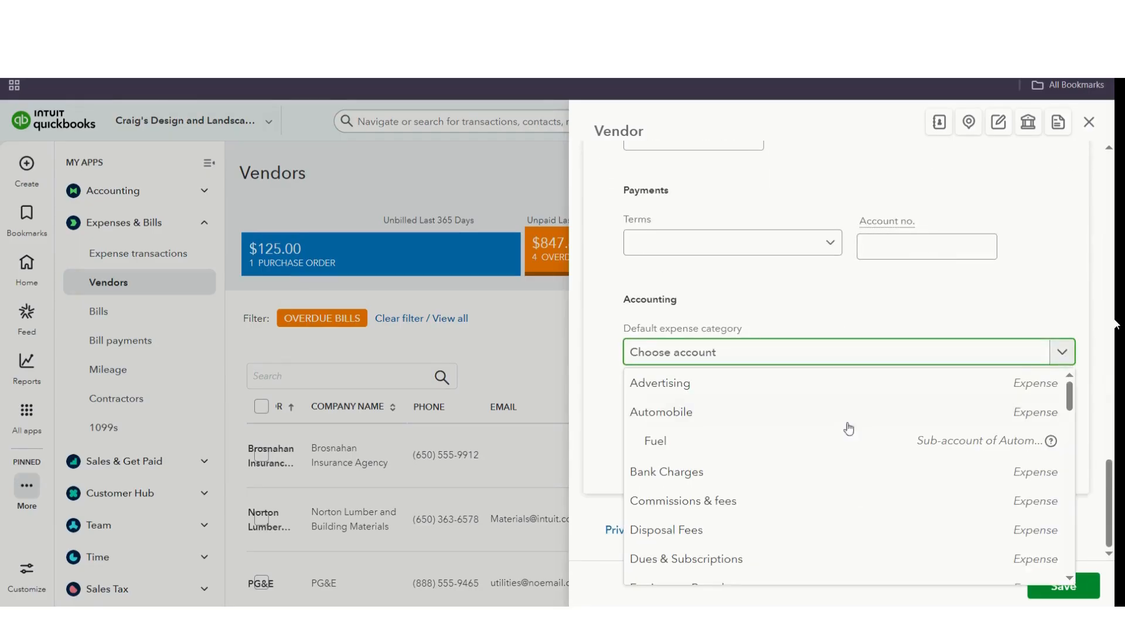
scroll(830, 420, down, 4)
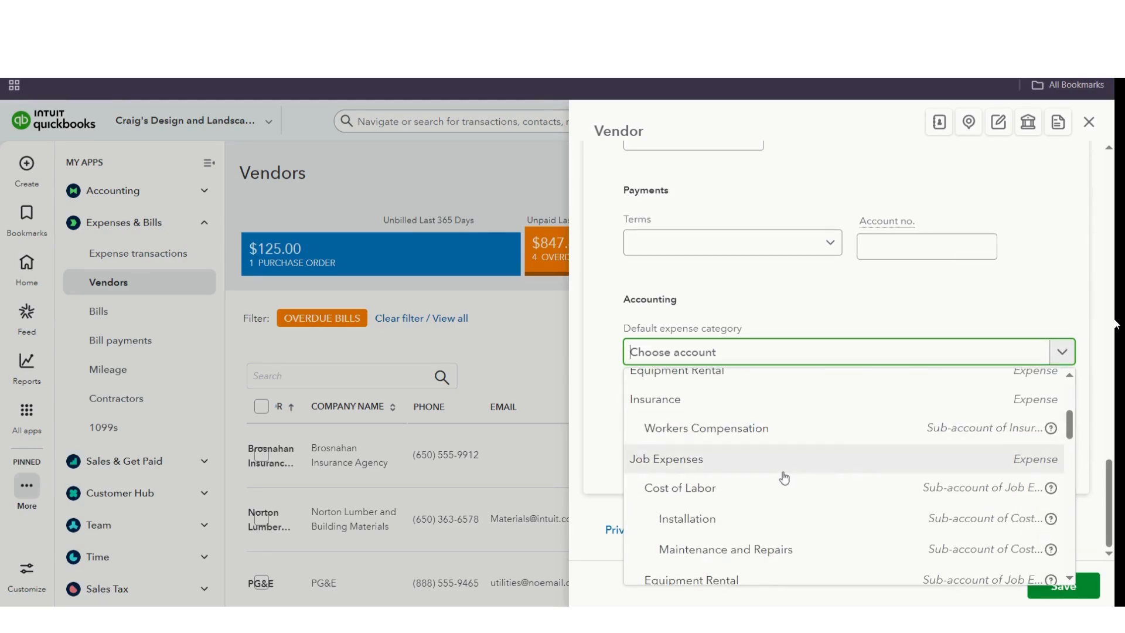
scroll(784, 478, up, 5)
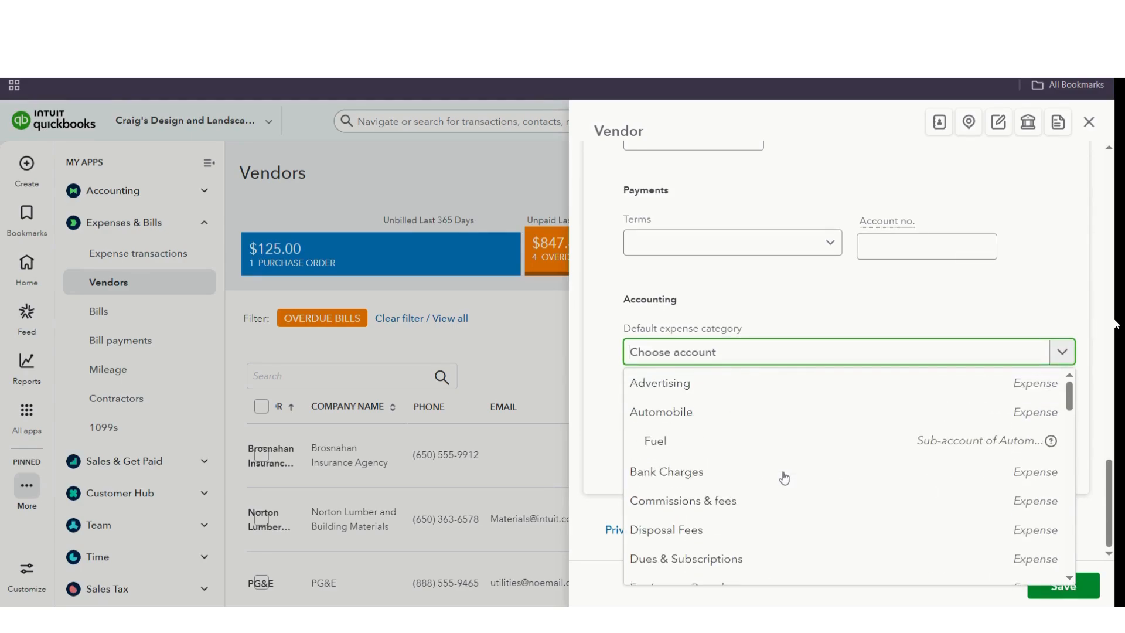
scroll(725, 470, down, 5)
click(1015, 294)
click(729, 458)
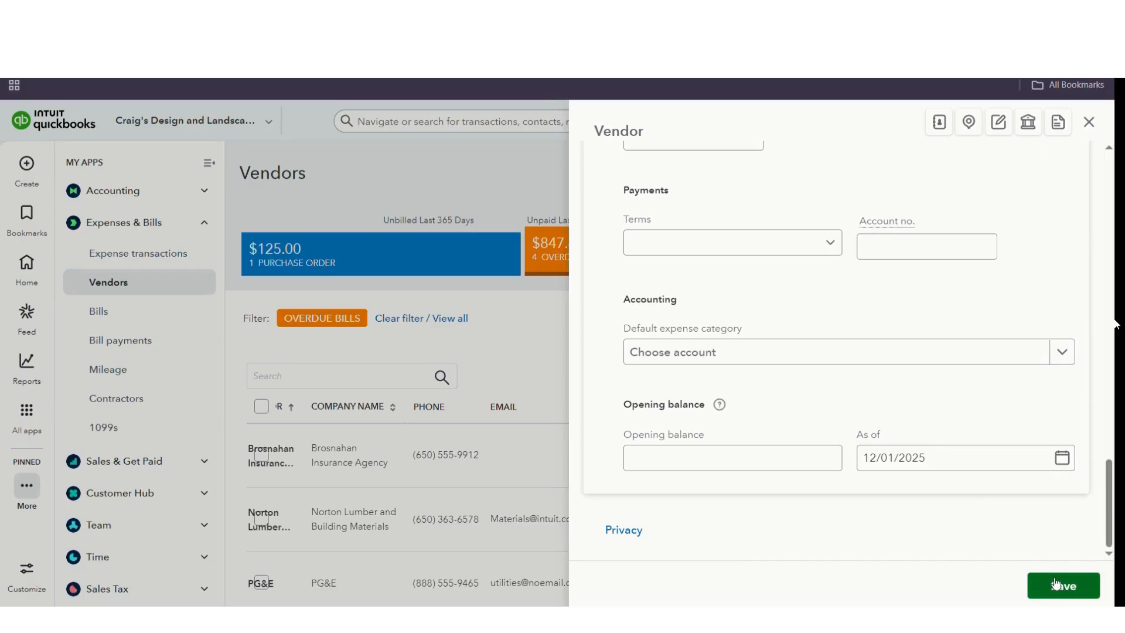
click(1089, 123)
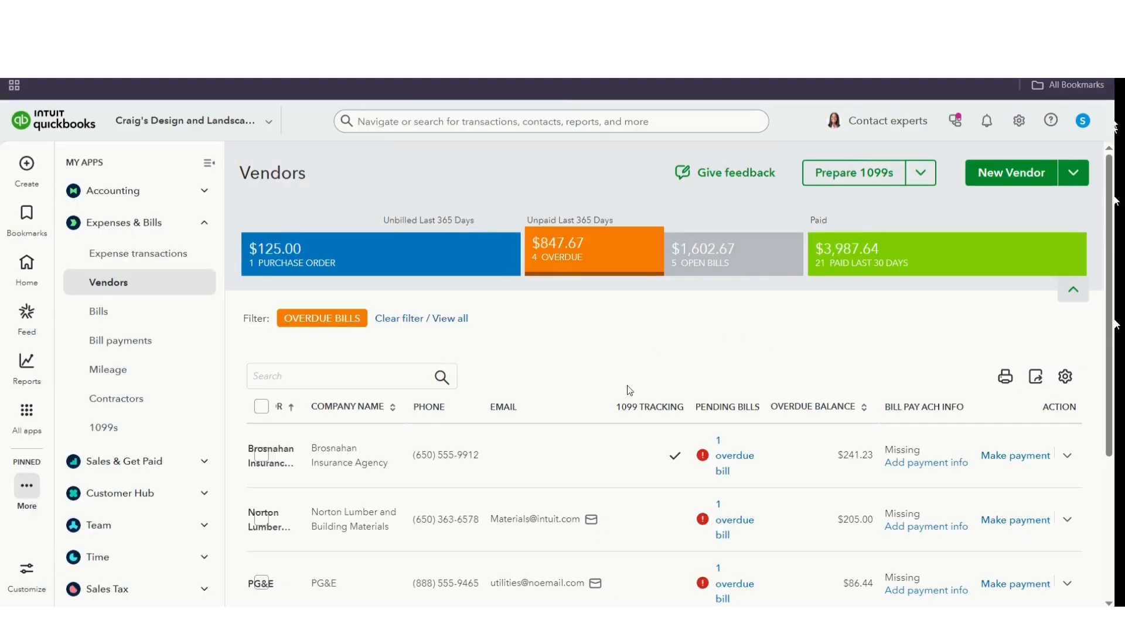
Open the Brosnahan Insurance Agency vendor record and review its transaction list
scroll(571, 481, down, 3)
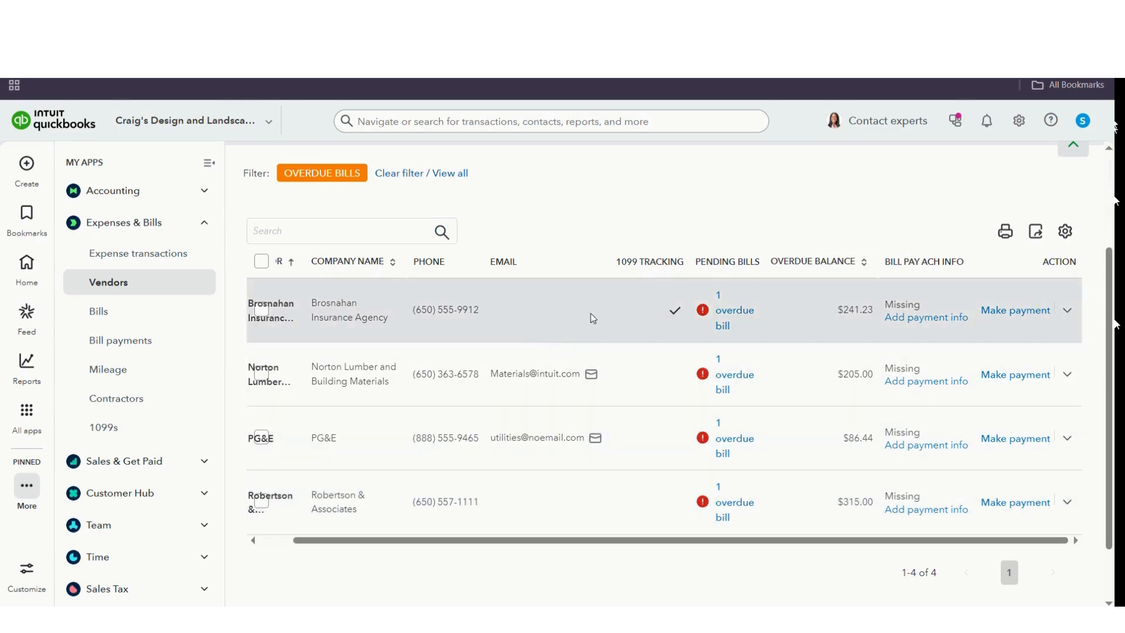
click(622, 309)
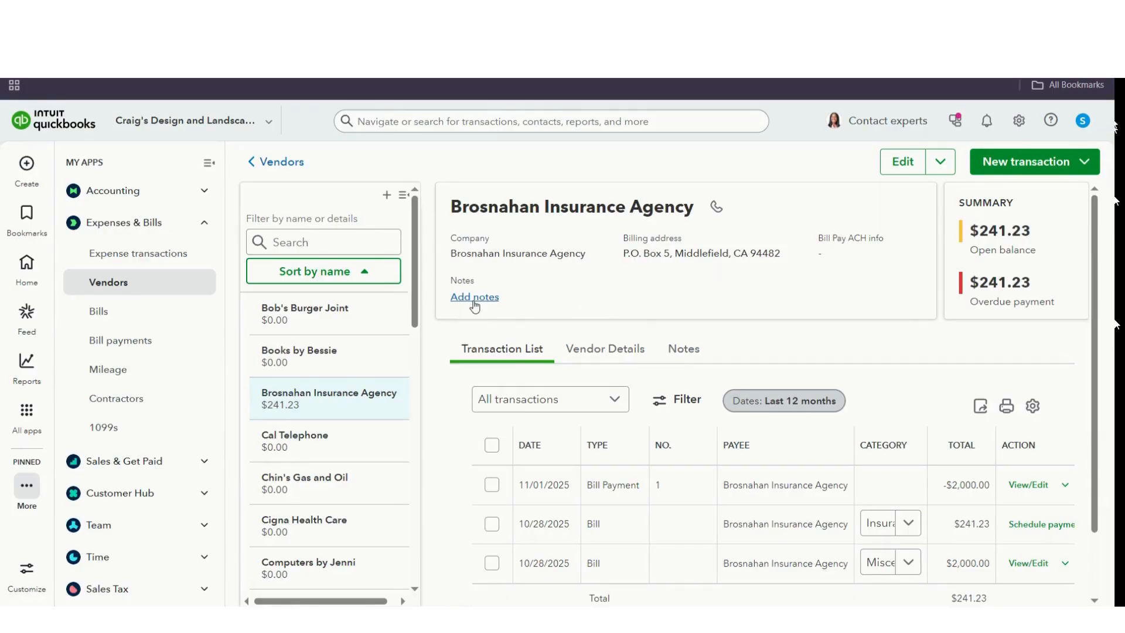
scroll(631, 425, down, 2)
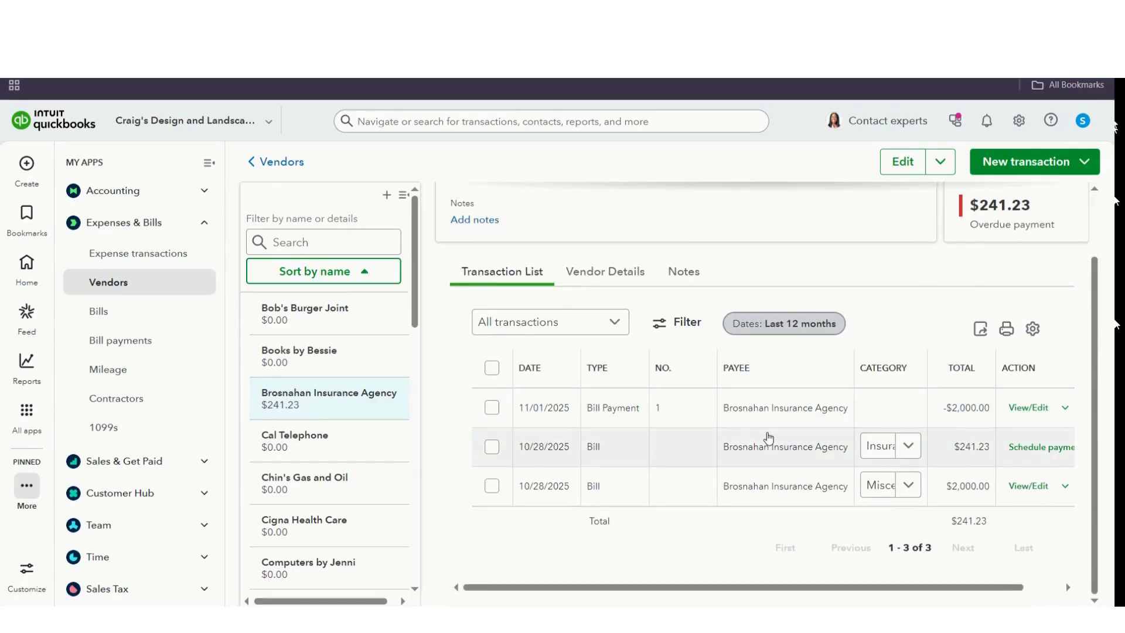
Review the vendor details of Brosnahan Insurance Agency, including contact info and attachments, and open its notes
click(634, 282)
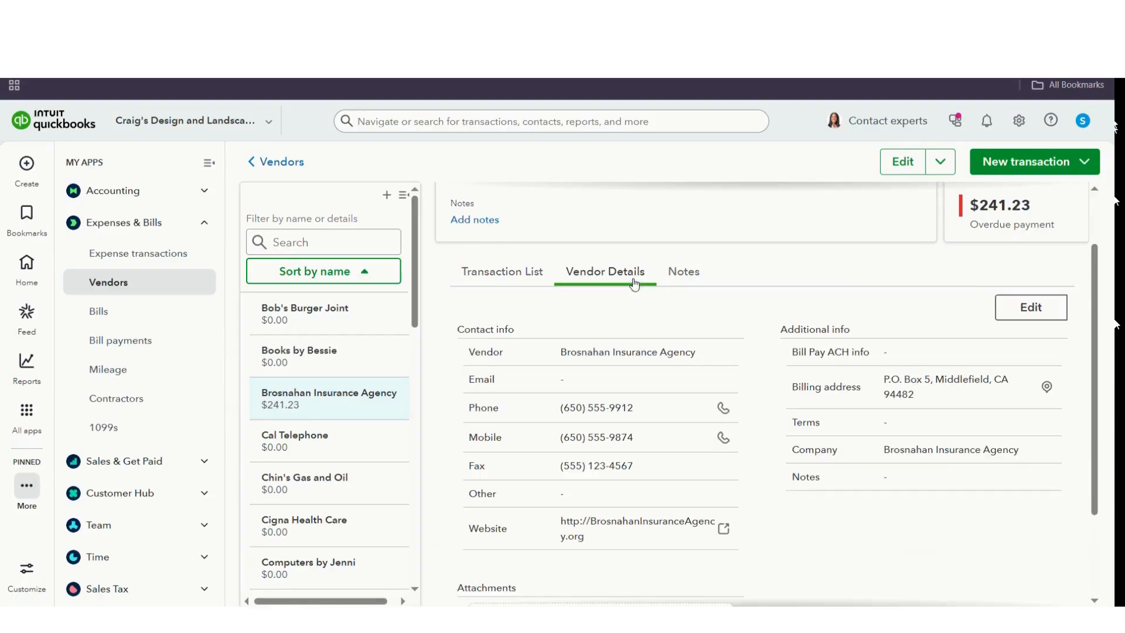
scroll(662, 360, down, 2)
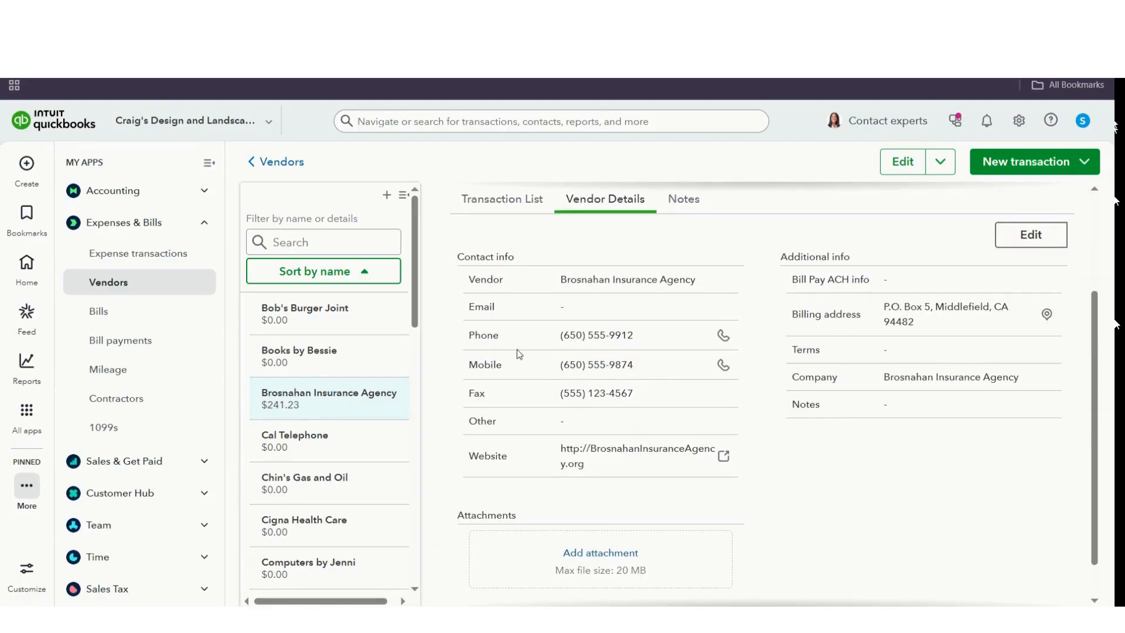
scroll(482, 328, down, 1)
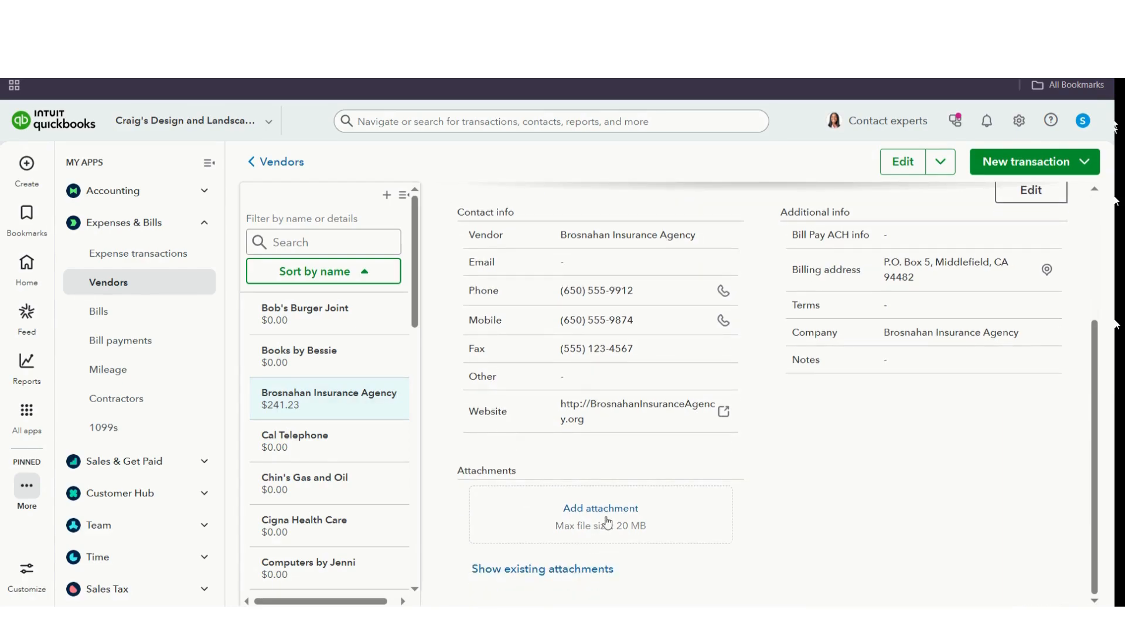
scroll(705, 533, up, 4)
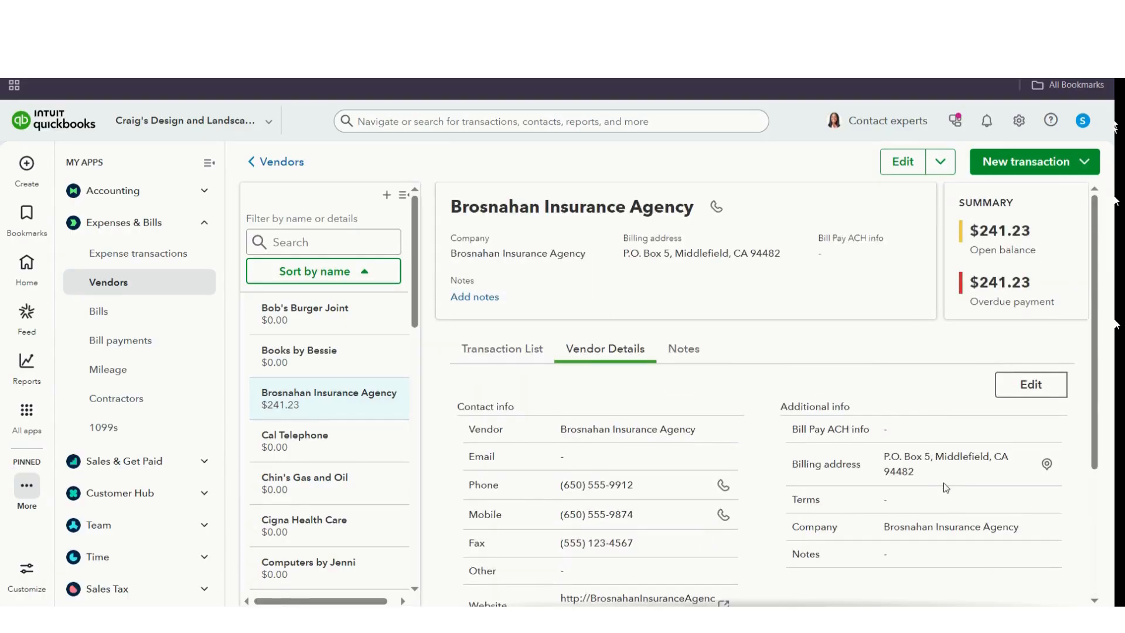
click(691, 362)
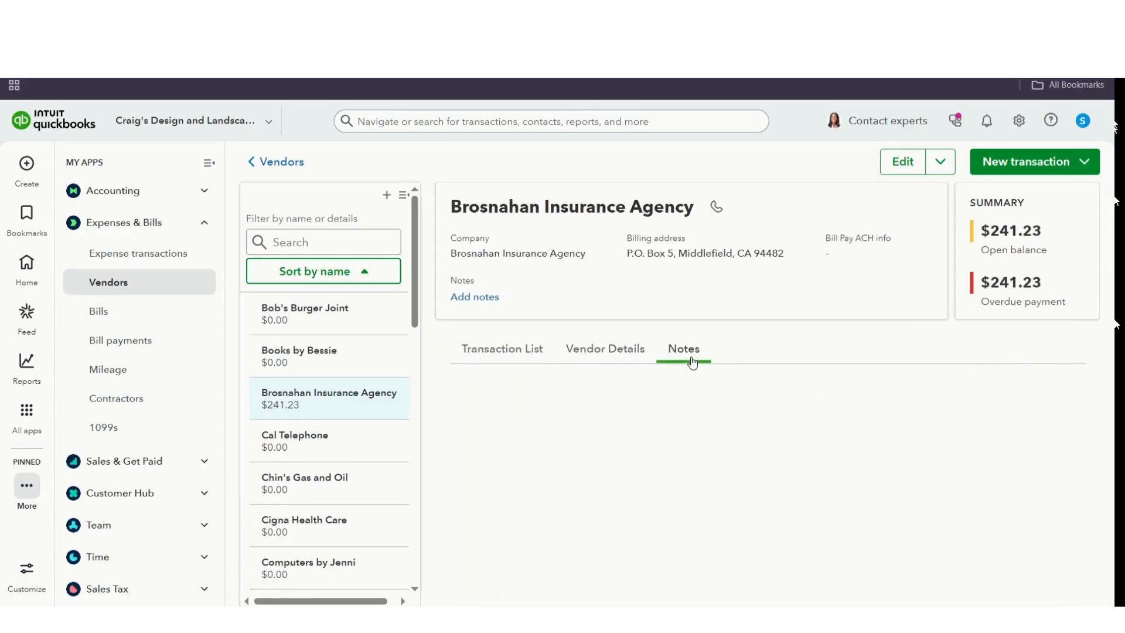